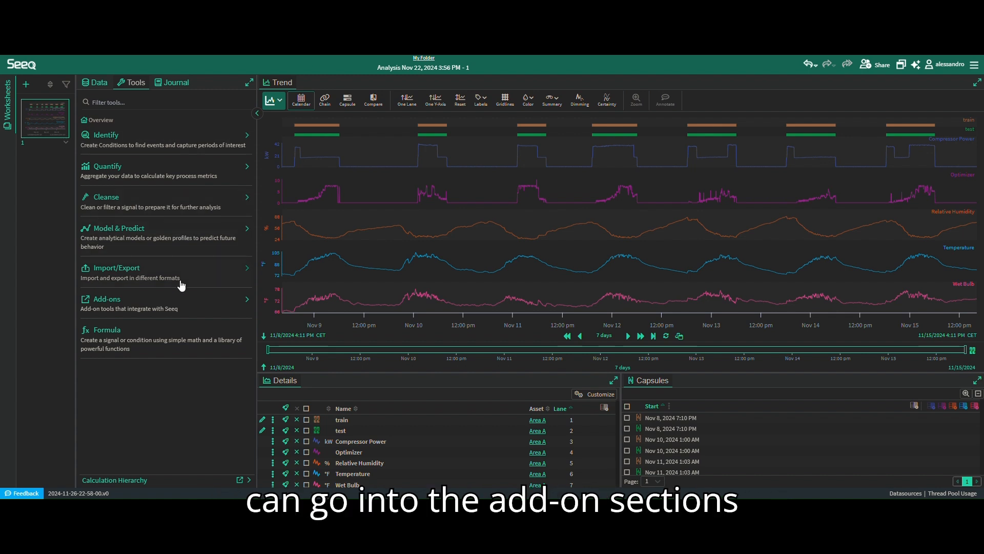
# - Open the PCA add-on from the Add-ons tool section
pyautogui.click(227, 295)
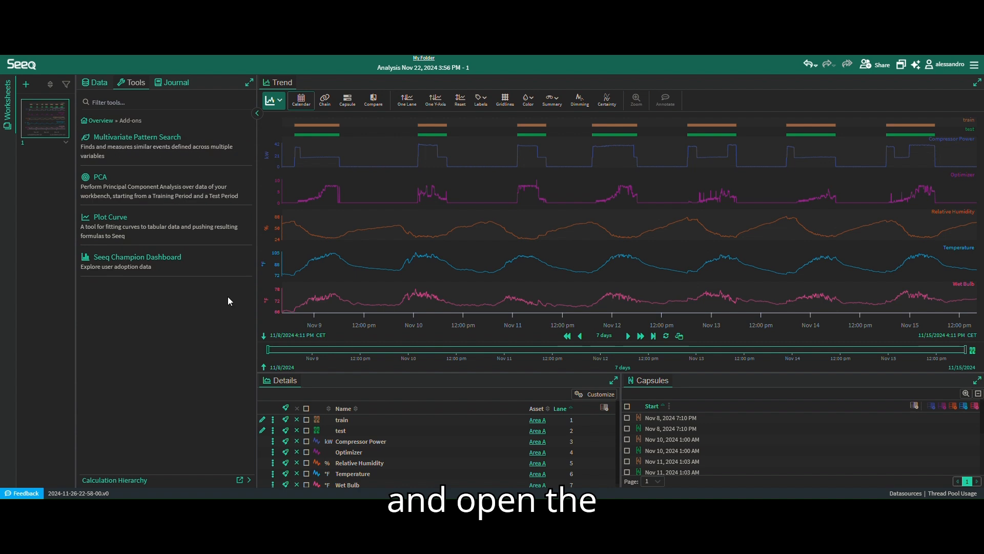
pyautogui.click(123, 180)
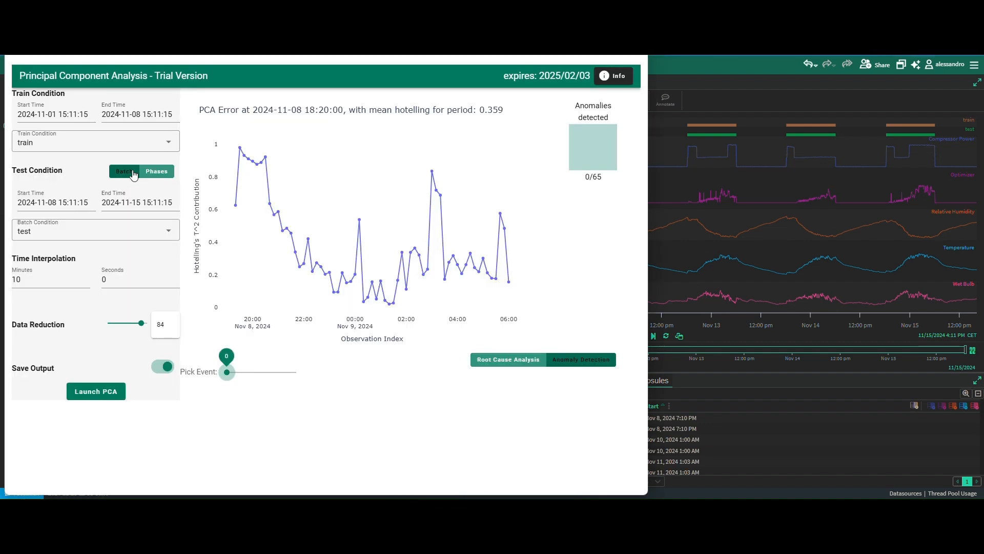
pyautogui.hotkey('alt', 'F4')
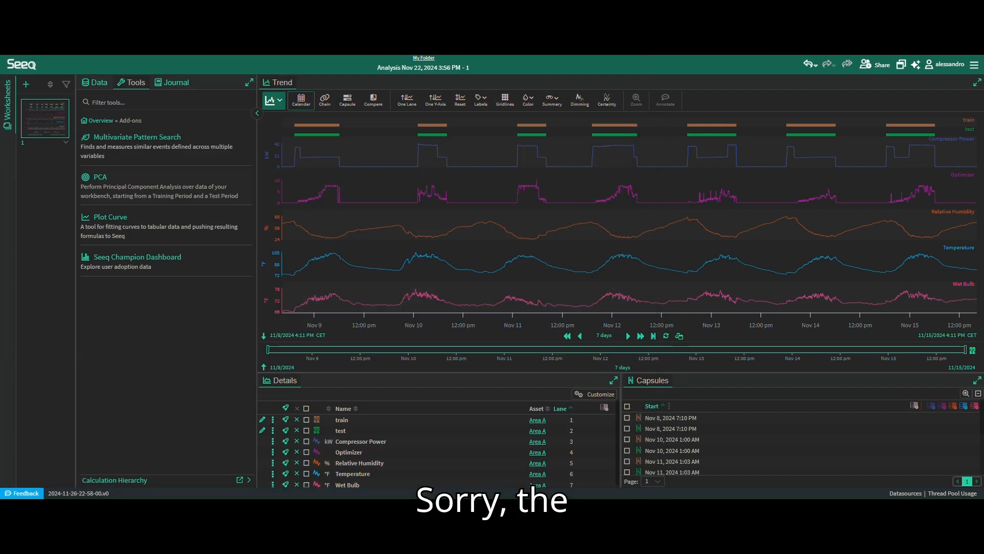
pyautogui.click(118, 186)
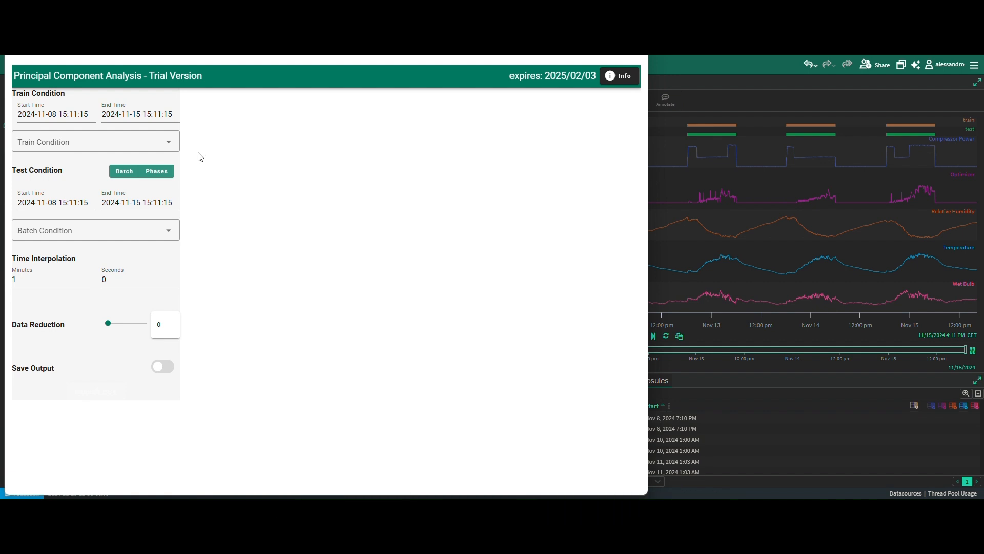
# - Set the train condition to train and the batch condition to test
pyautogui.click(156, 141)
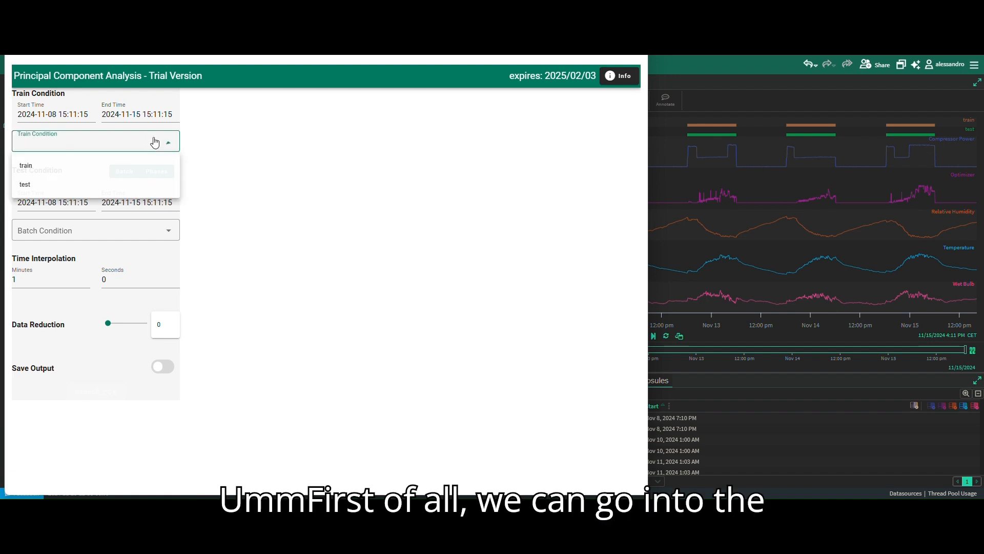
pyautogui.click(53, 165)
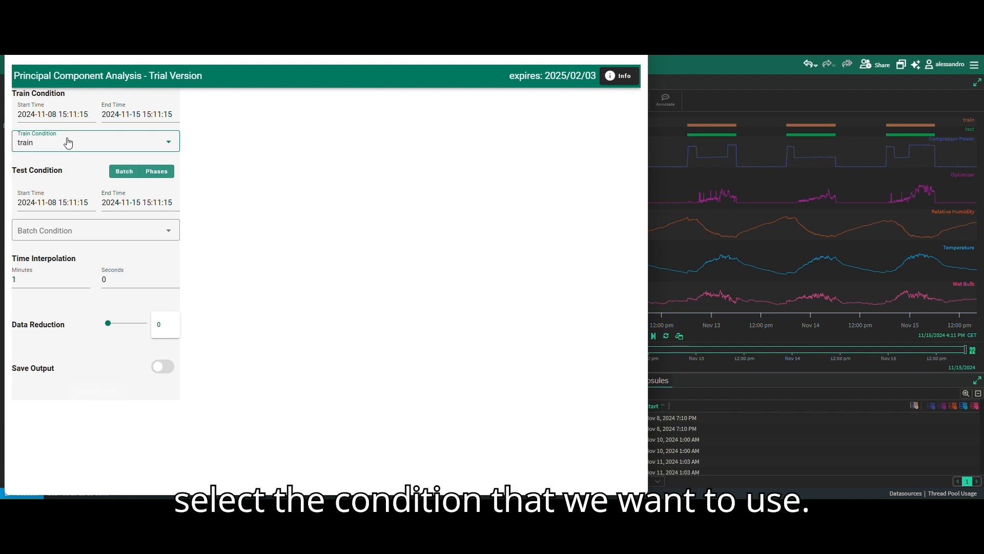
pyautogui.click(33, 237)
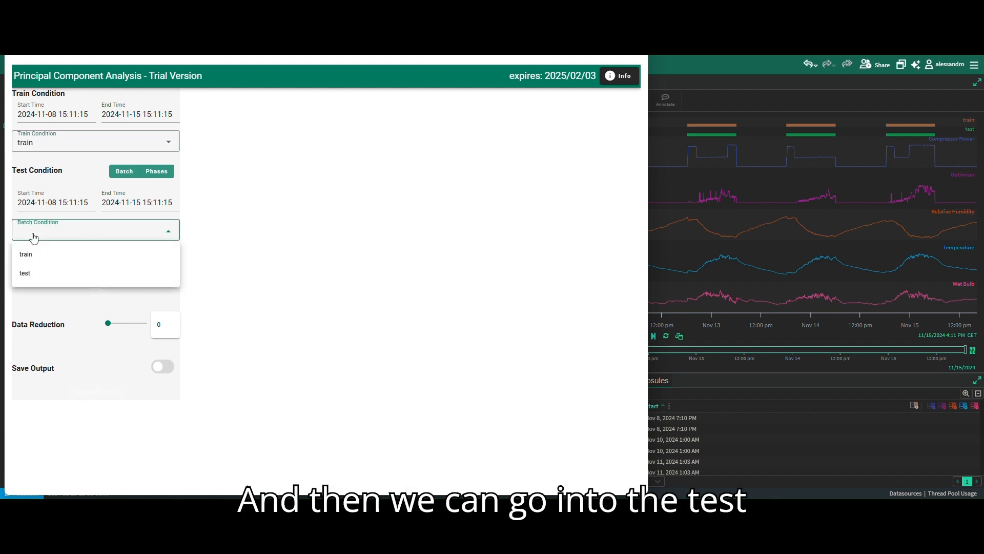
pyautogui.click(32, 274)
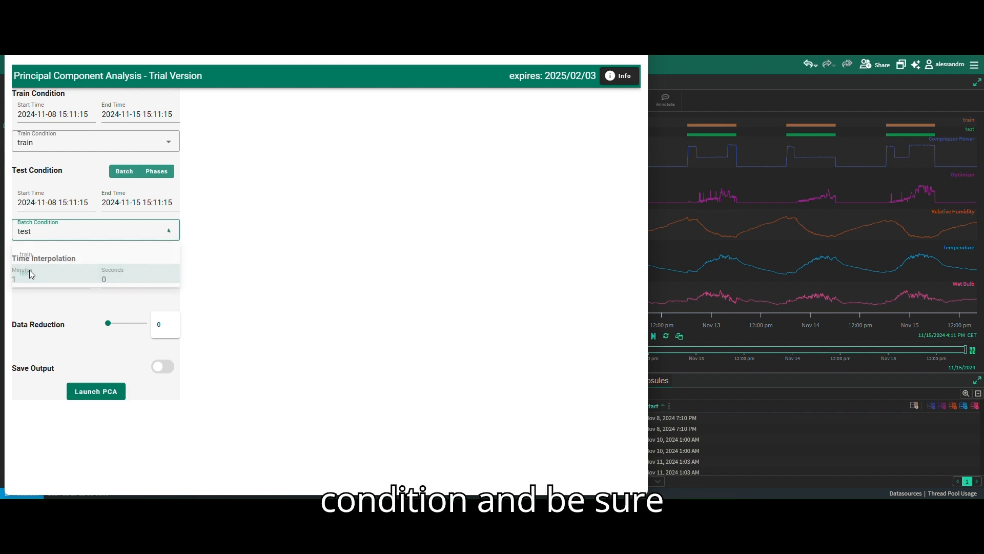
pyautogui.click(57, 202)
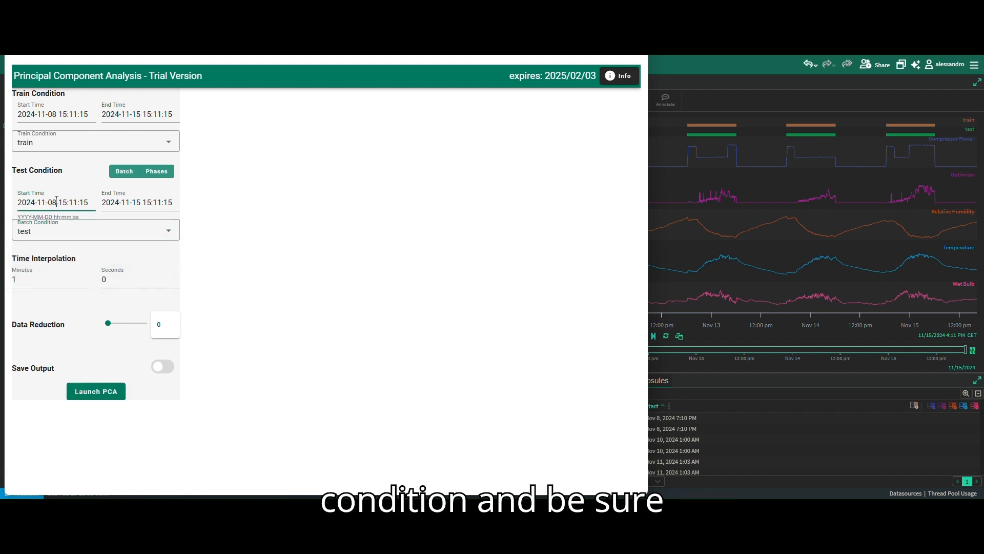
pyautogui.click(56, 114)
pyautogui.press('BackSpace')
pyautogui.write('1')
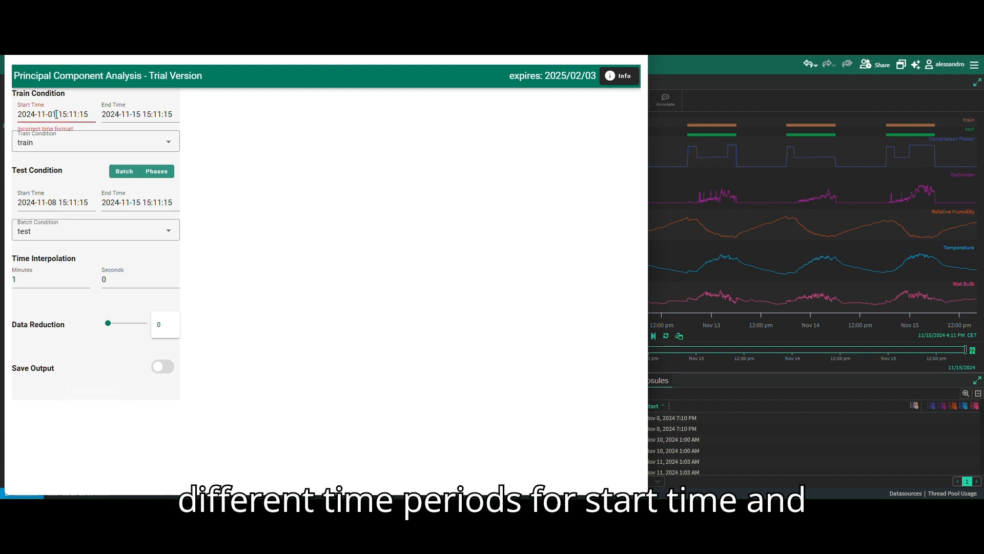
pyautogui.doubleClick(137, 115)
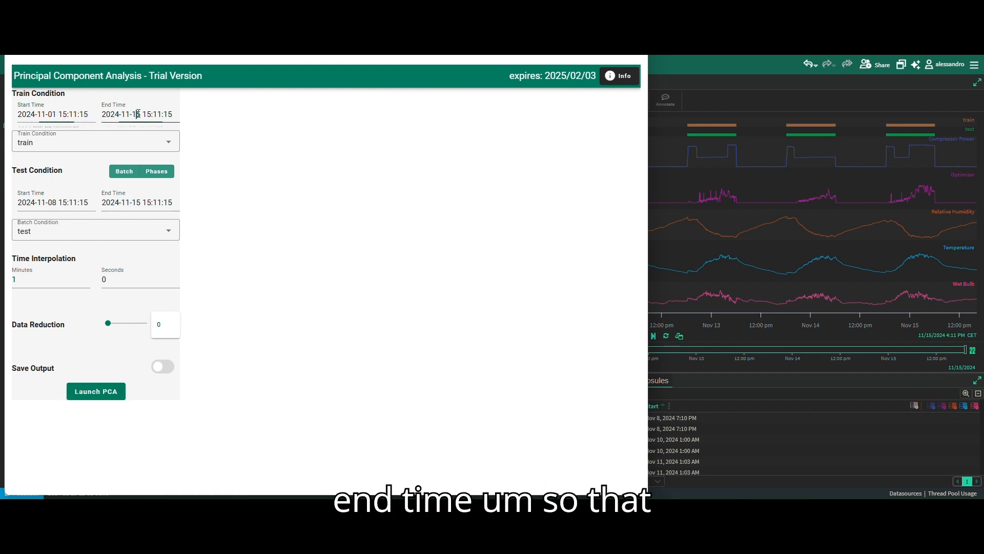
pyautogui.press('BackSpace')
pyautogui.write('08')
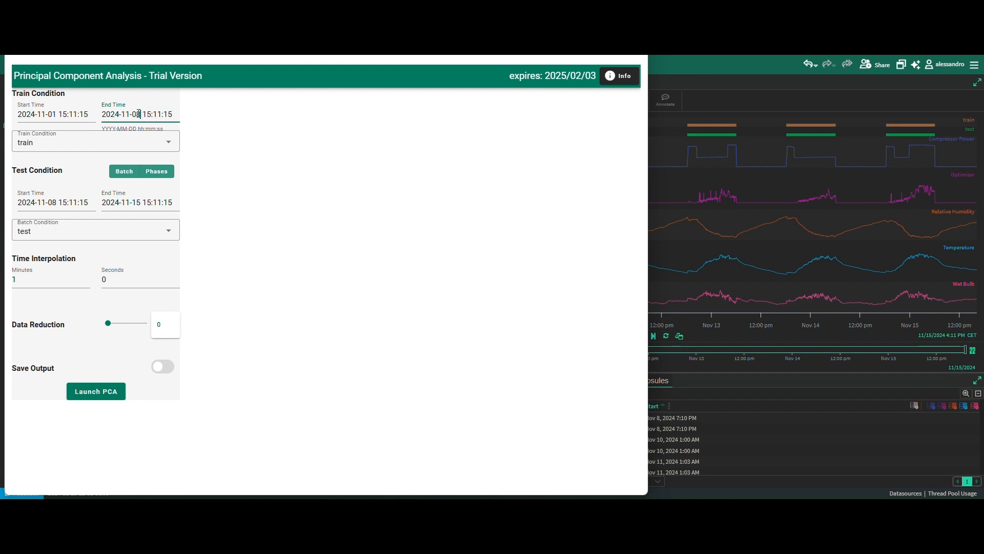
pyautogui.click(247, 180)
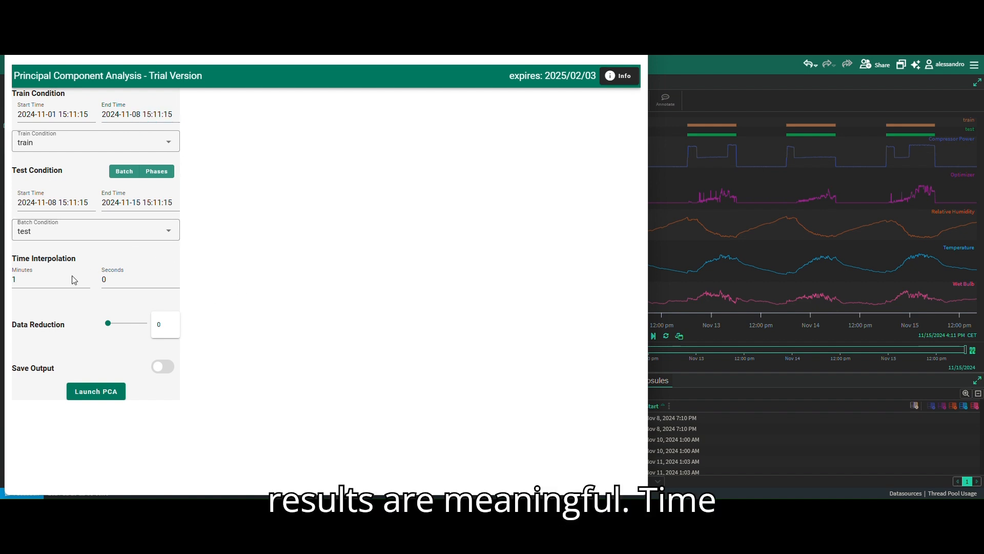
# - Set the time interpolation to 10 minutes and 0 seconds
pyautogui.click(45, 281)
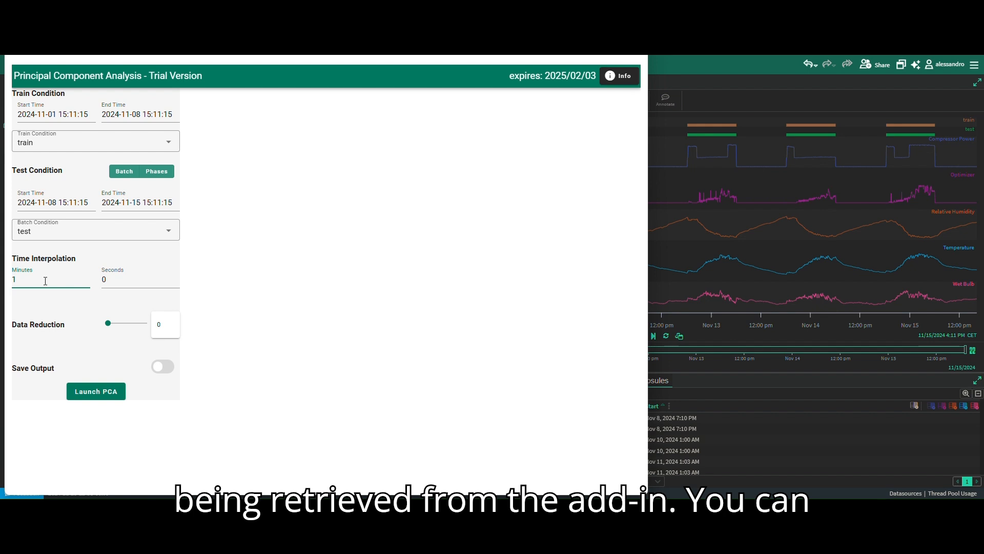
pyautogui.write('0jhb')
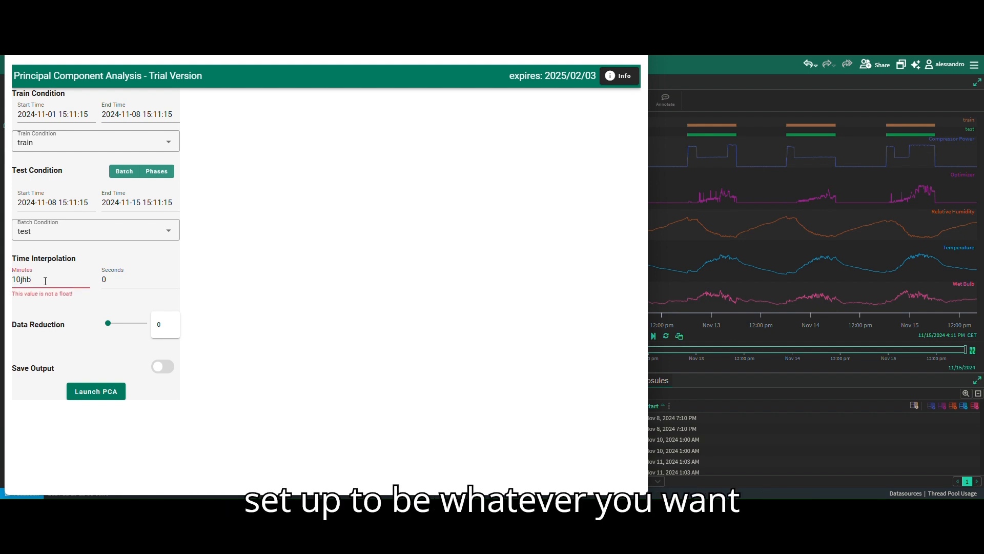
pyautogui.press('BackSpace')
pyautogui.press('BackSpace')
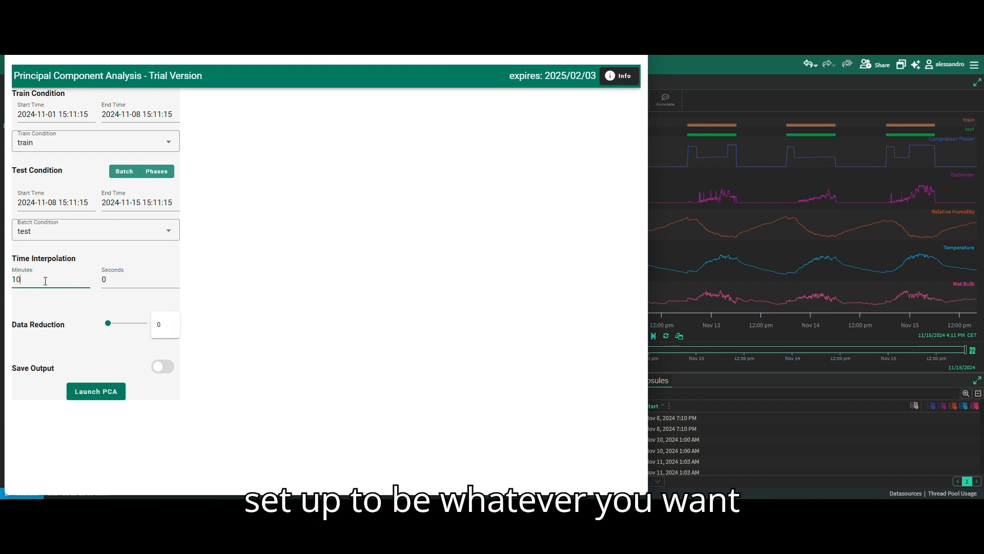
pyautogui.click(126, 279)
pyautogui.write('00')
pyautogui.press('BackSpace')
pyautogui.press('BackSpace')
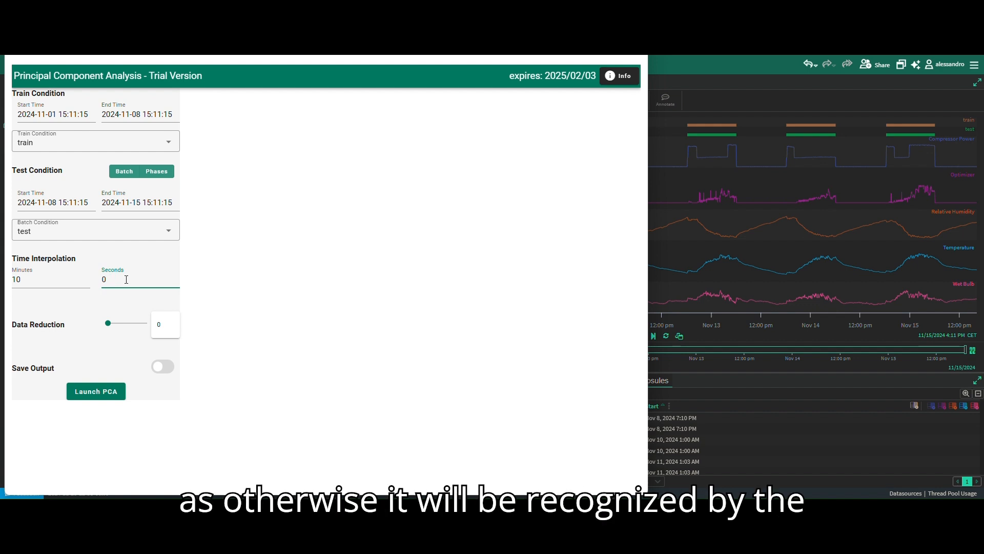
pyautogui.write('jhjh')
pyautogui.press('BackSpace')
pyautogui.press('BackSpace')
pyautogui.press('BackSpace')
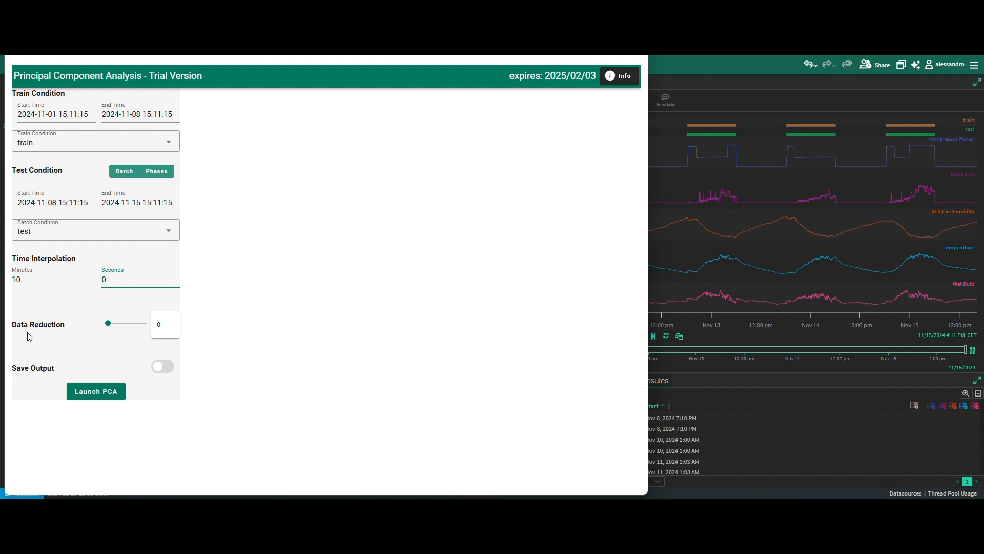
# - Turn on Save Output and launch the PCA analysis with data reduction at 0
pyautogui.click(168, 328)
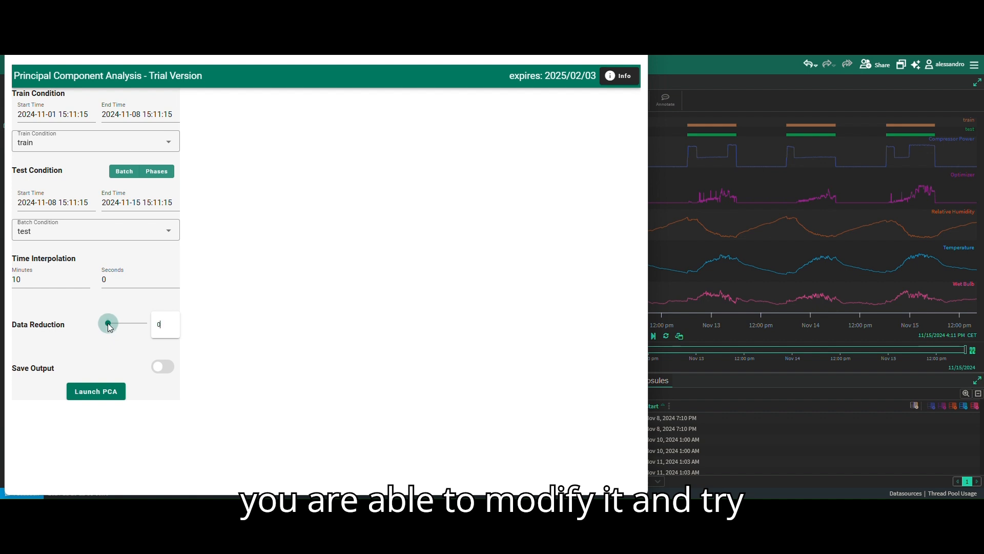
pyautogui.moveTo(132, 328); pyautogui.dragTo(106, 324)
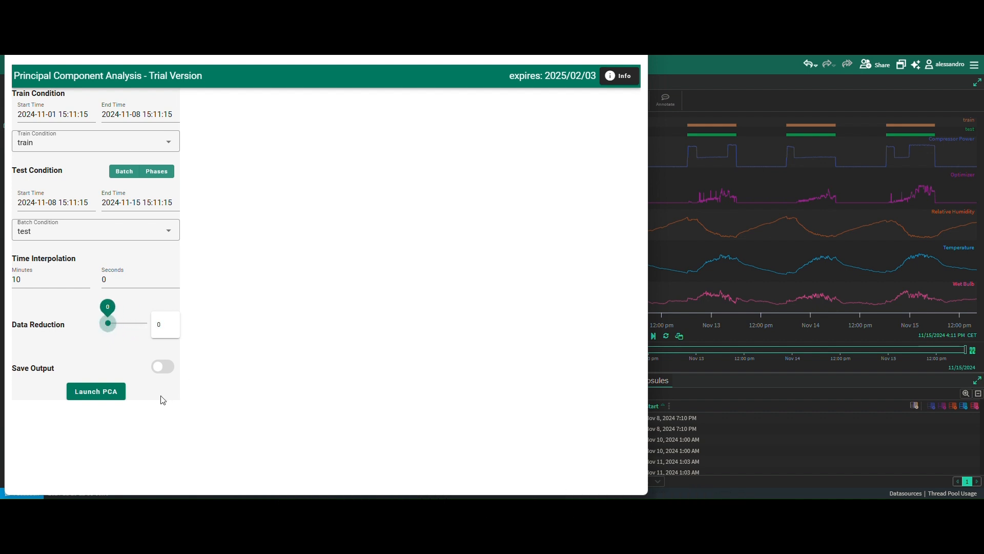
pyautogui.click(162, 368)
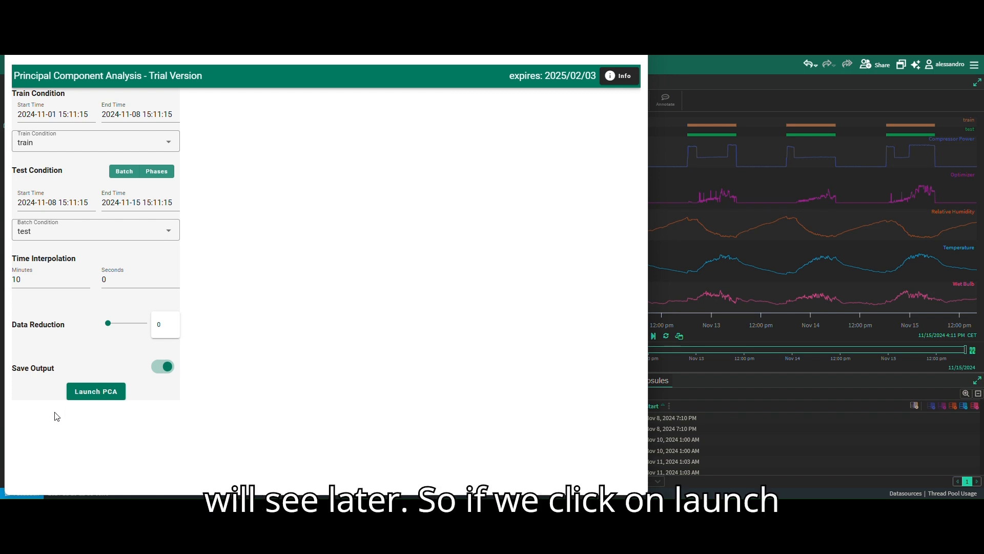
pyautogui.click(96, 395)
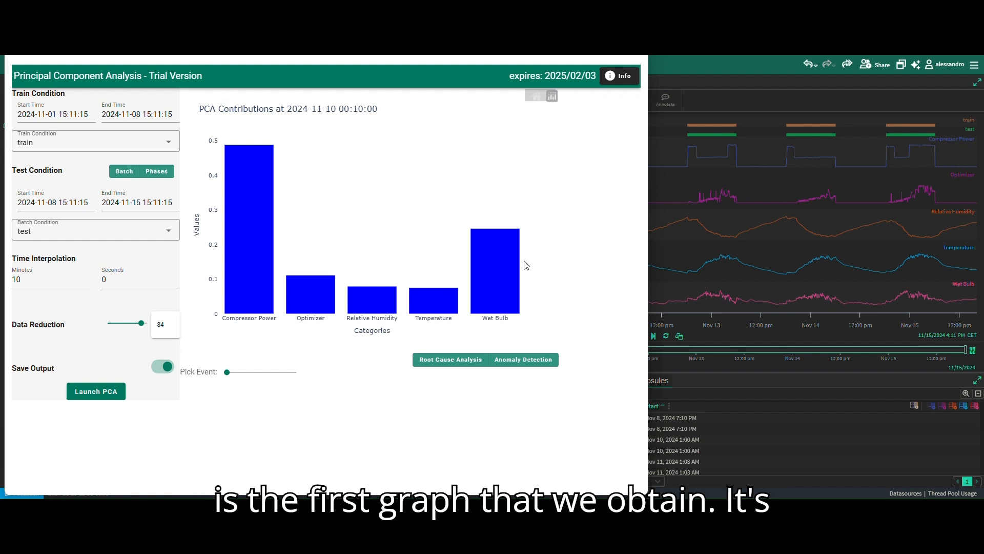
# - Step through the test events in the root cause analysis contribution chart
pyautogui.click(447, 365)
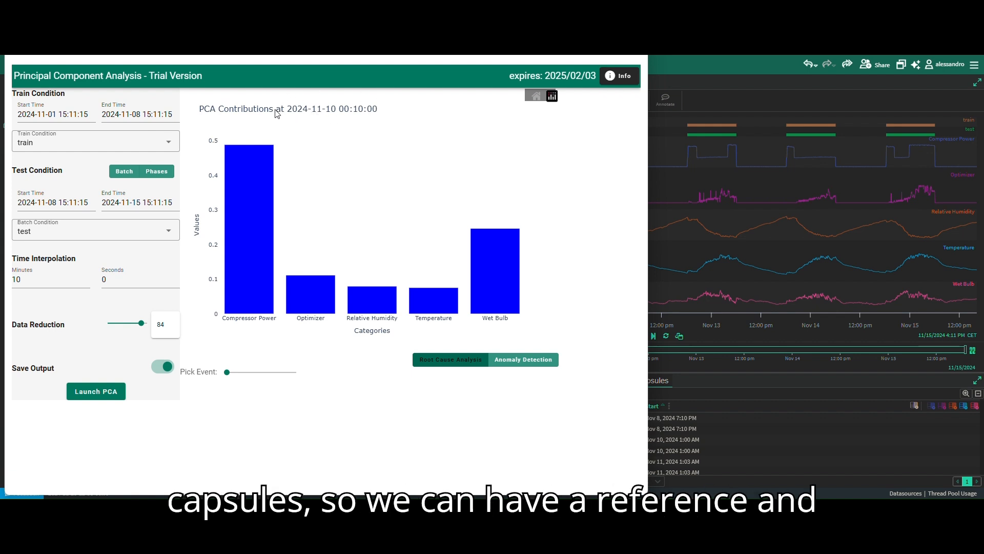
pyautogui.click(226, 371)
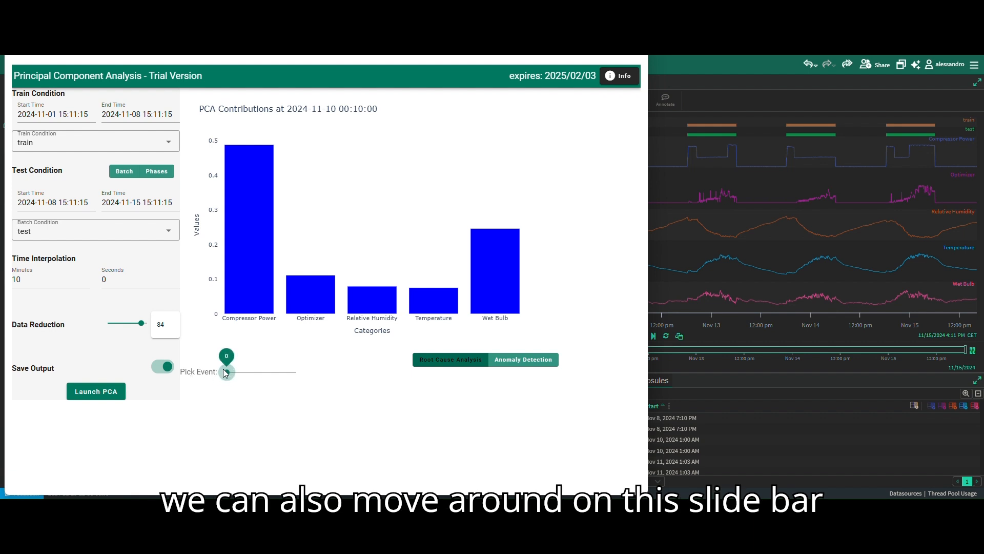
pyautogui.press('Right')
pyautogui.press('Right')
pyautogui.press('Right')
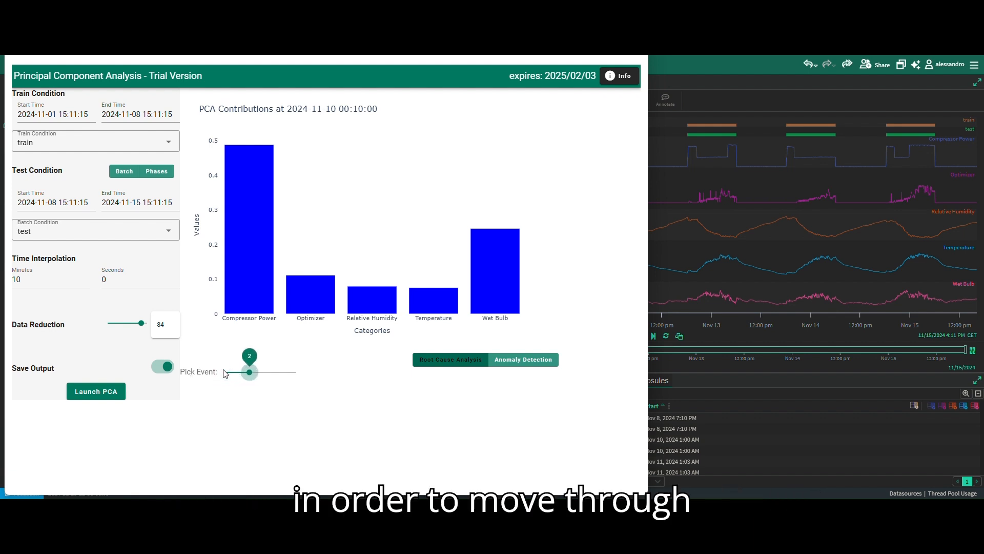
pyautogui.press('Right')
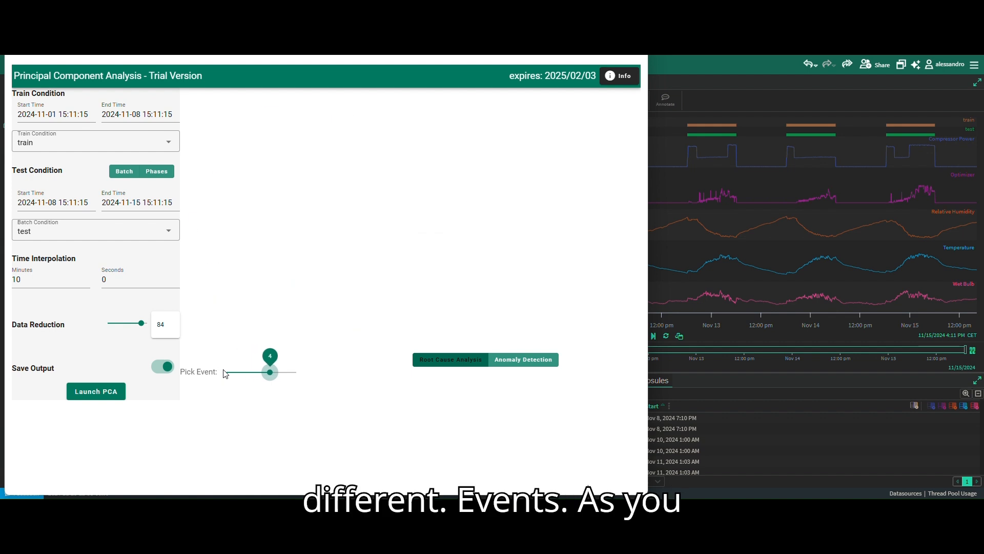
pyautogui.press('Right')
pyautogui.press('Right')
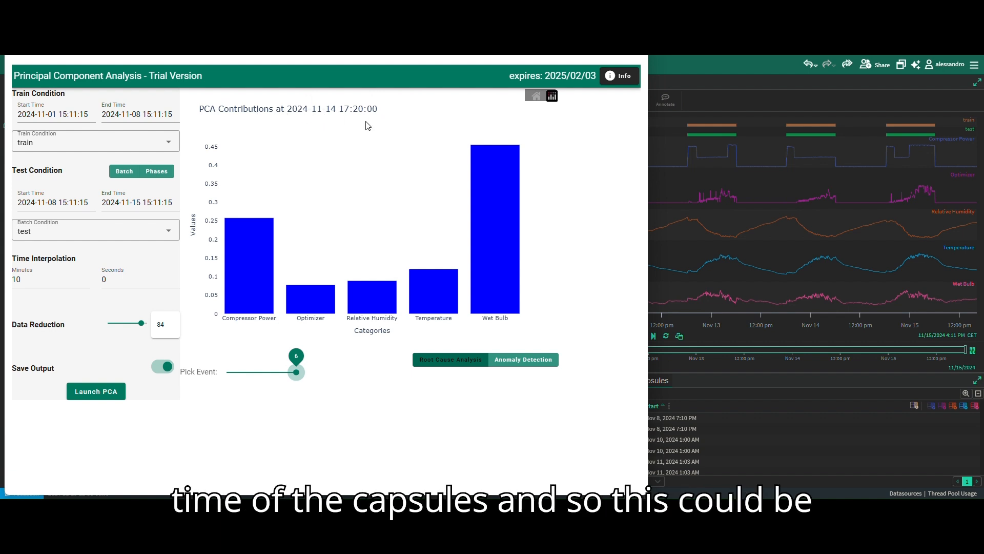
pyautogui.press('Left')
pyautogui.press('Left')
pyautogui.press('Left')
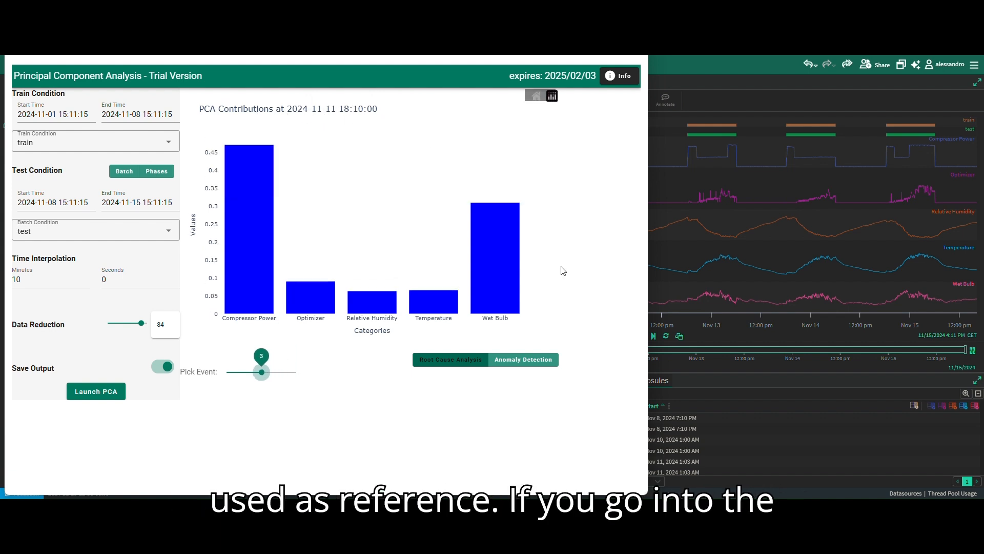
# - Switch to anomaly detection and step through the Hotelling error plot for each test event
pyautogui.click(512, 359)
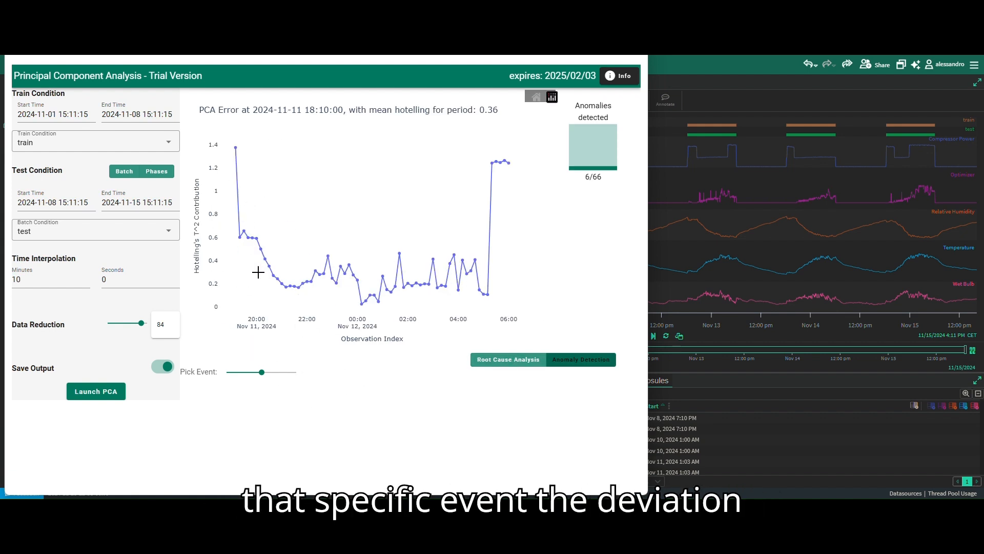
pyautogui.moveTo(222, 147)
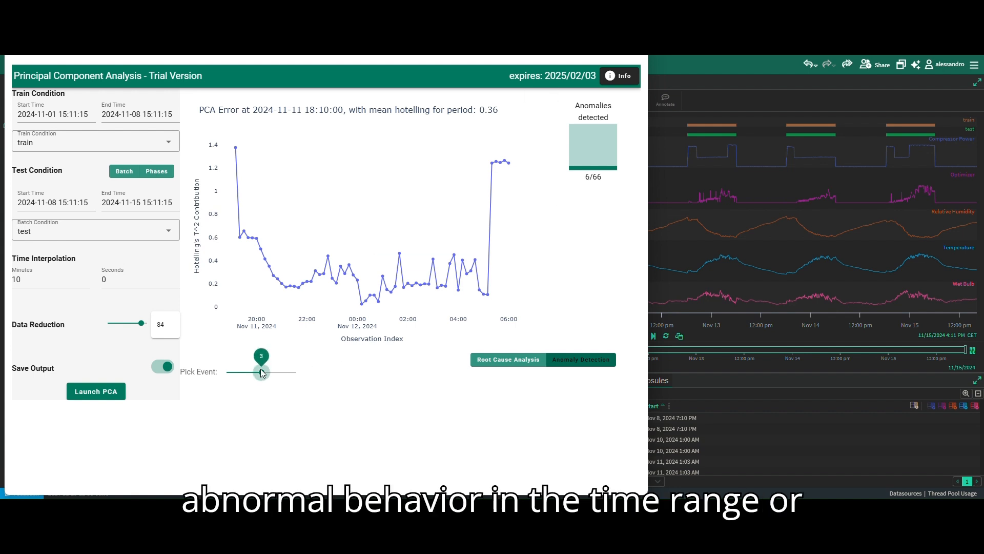
pyautogui.press('Left')
pyautogui.press('Right')
pyautogui.press('Right')
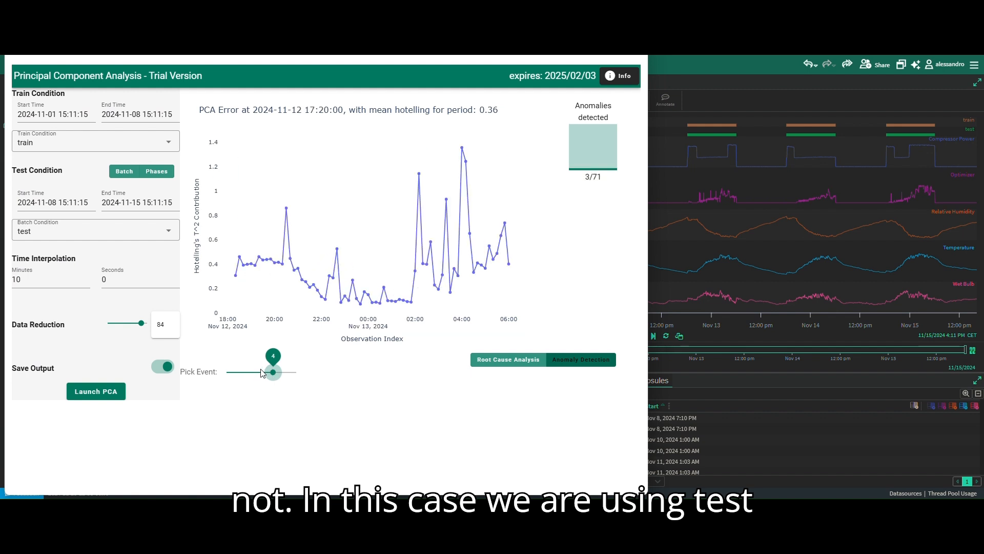
pyautogui.press('Right')
pyautogui.press('Right')
pyautogui.press('Left')
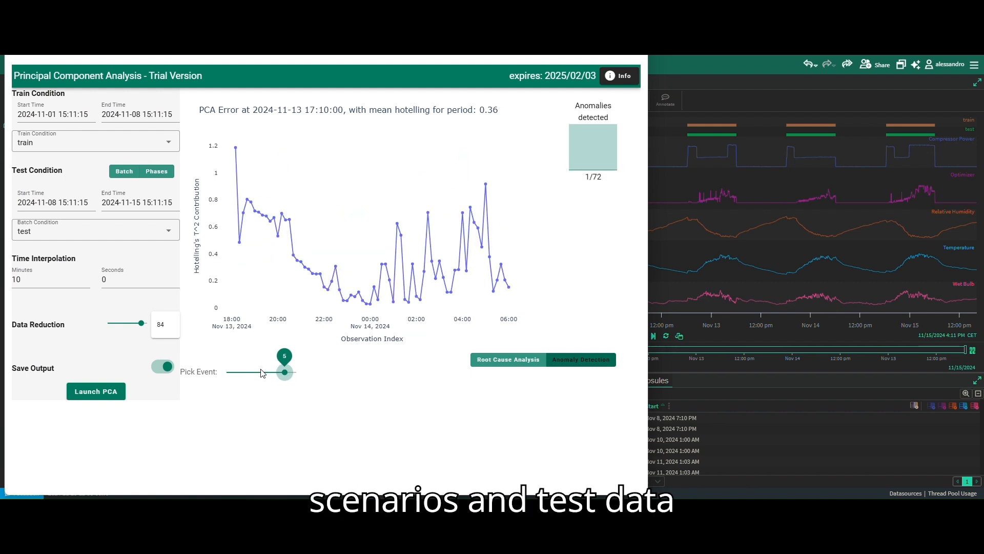
pyautogui.press('Left')
pyautogui.press('Left')
pyautogui.press('Left')
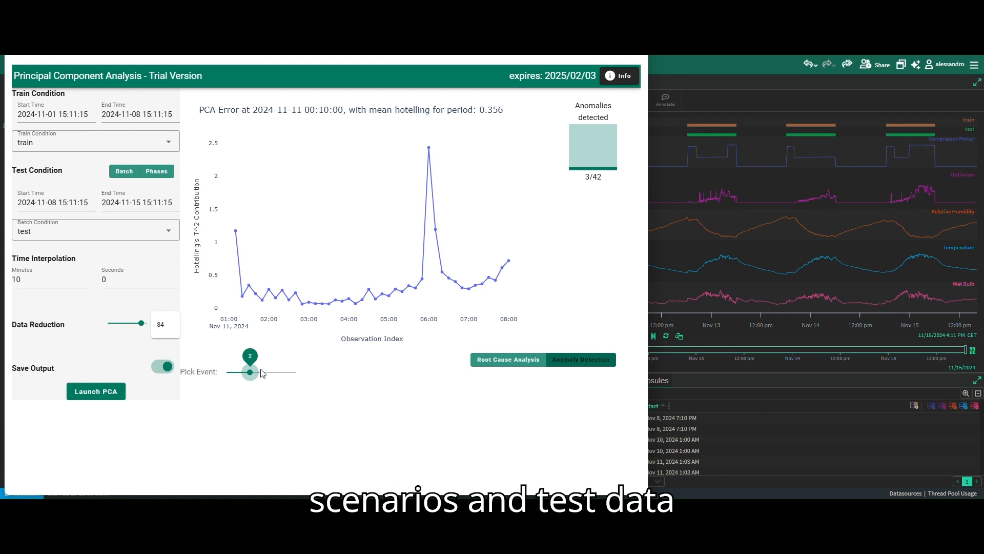
pyautogui.press('Left')
pyautogui.press('Left')
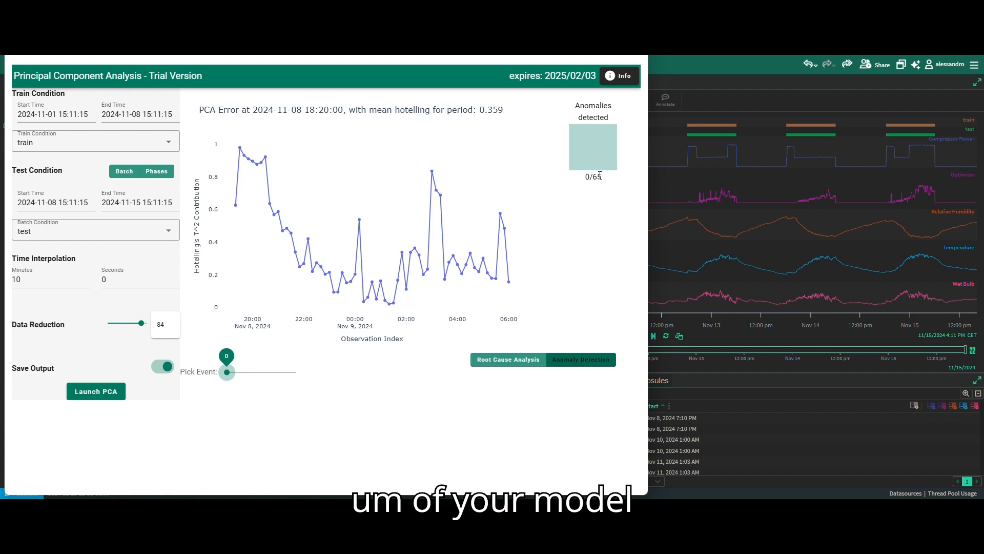
pyautogui.press('Right')
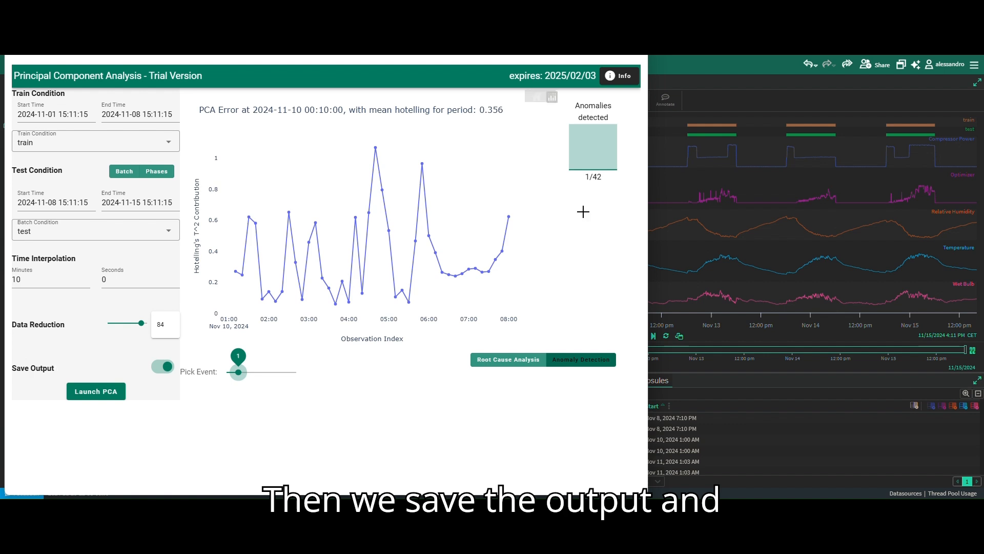
# - Return to the workbook, refresh the page and open the PCA_CONTRIBUTION_ANALYSIS worksheet
pyautogui.hotkey('alt', 'Tab')
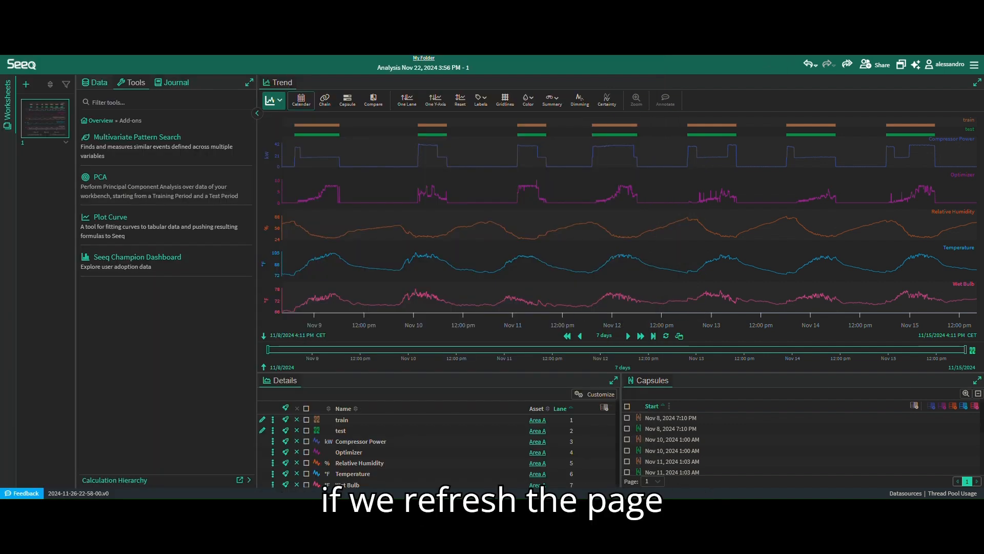
pyautogui.press('F5')
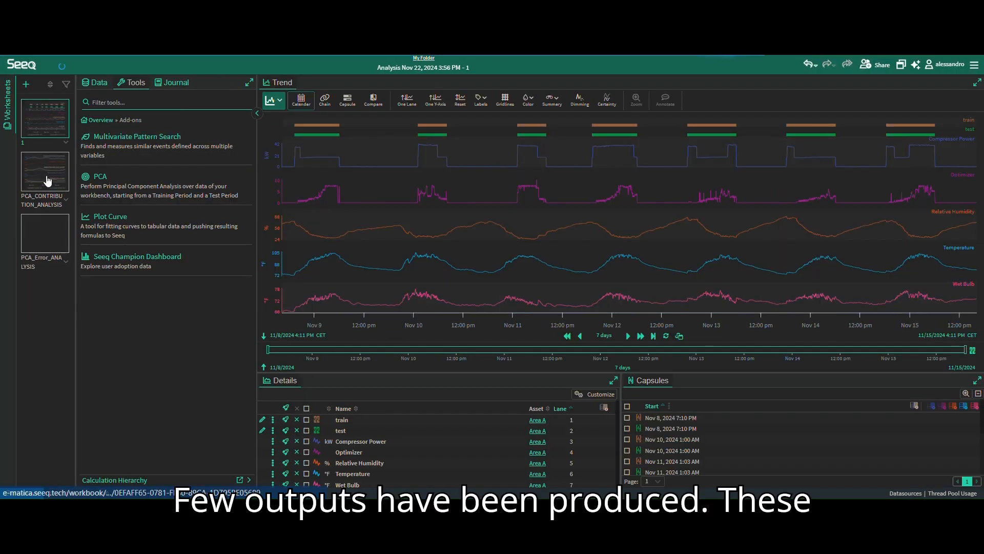
pyautogui.click(46, 174)
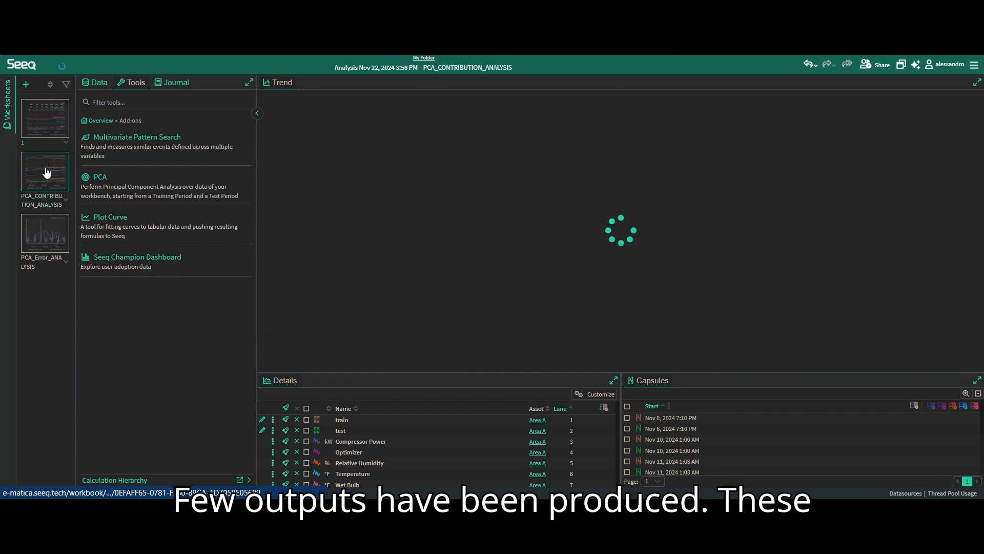